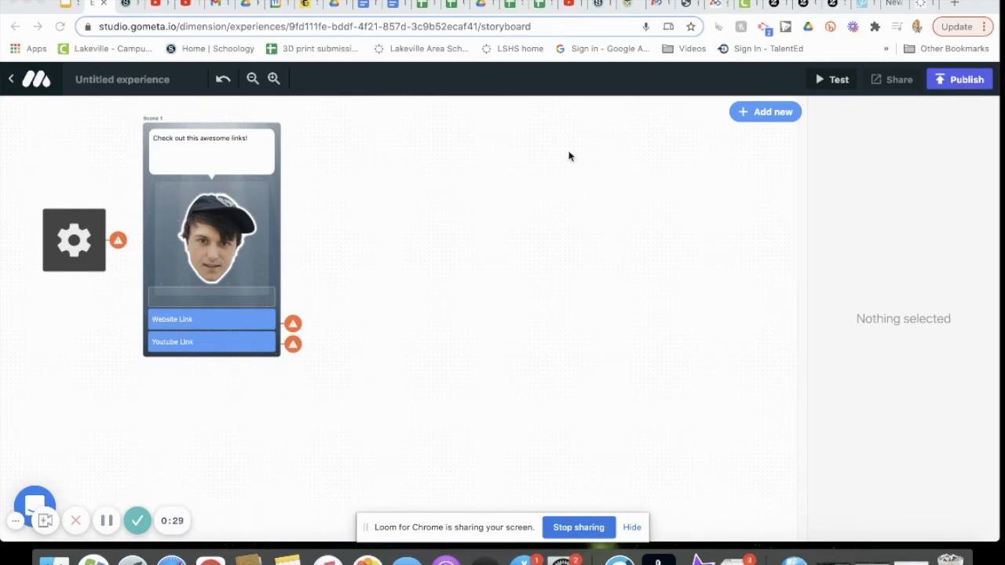
Add a Webview scene and a Youtube scene to the storyboard
click(747, 122)
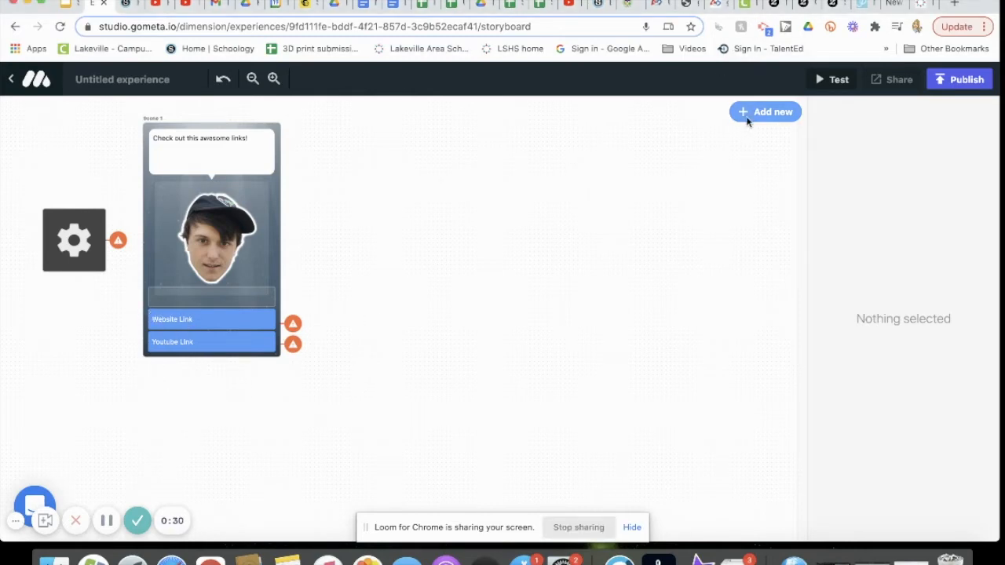
click(747, 119)
scroll(687, 196, down, 1)
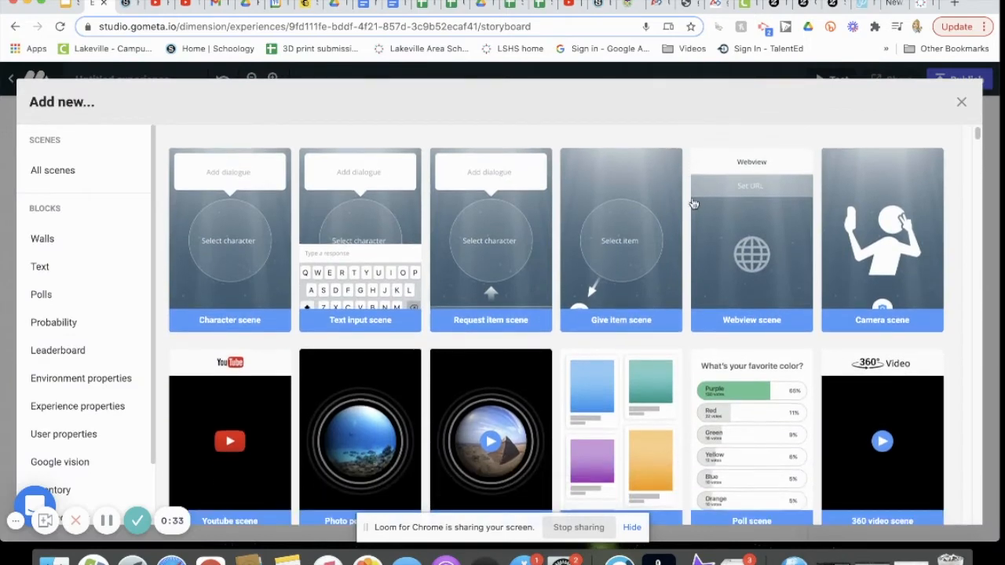
click(752, 229)
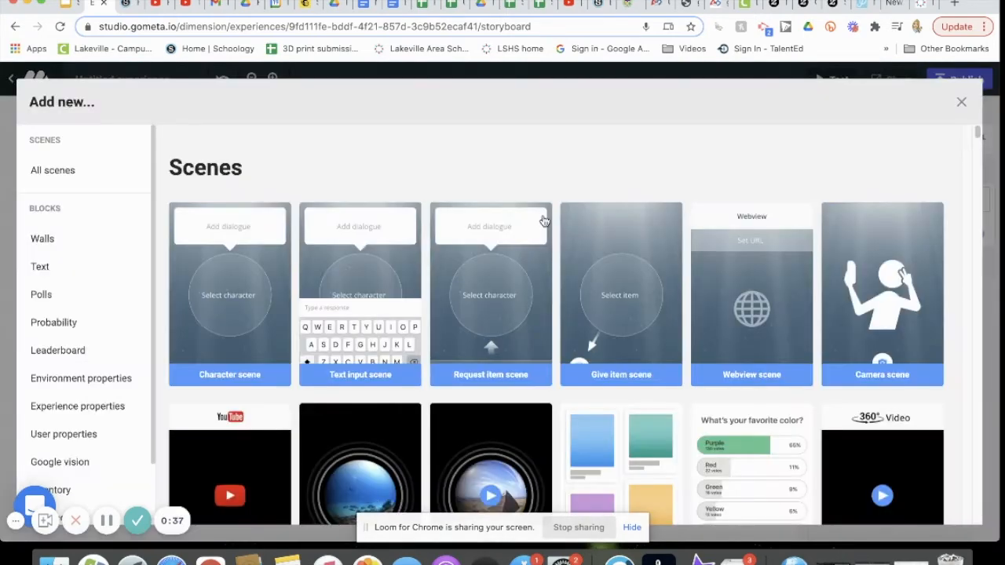
scroll(278, 434, down, 3)
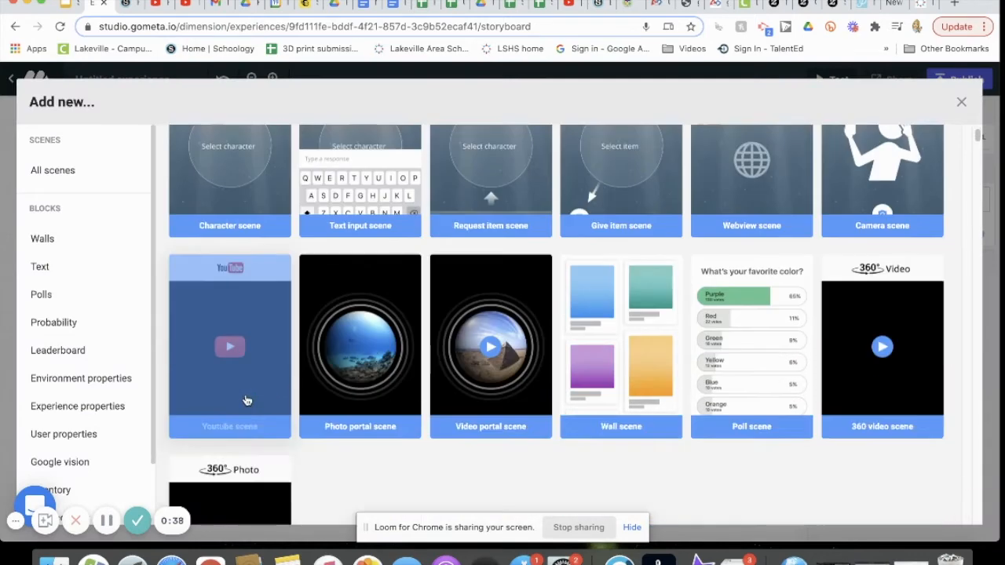
click(250, 293)
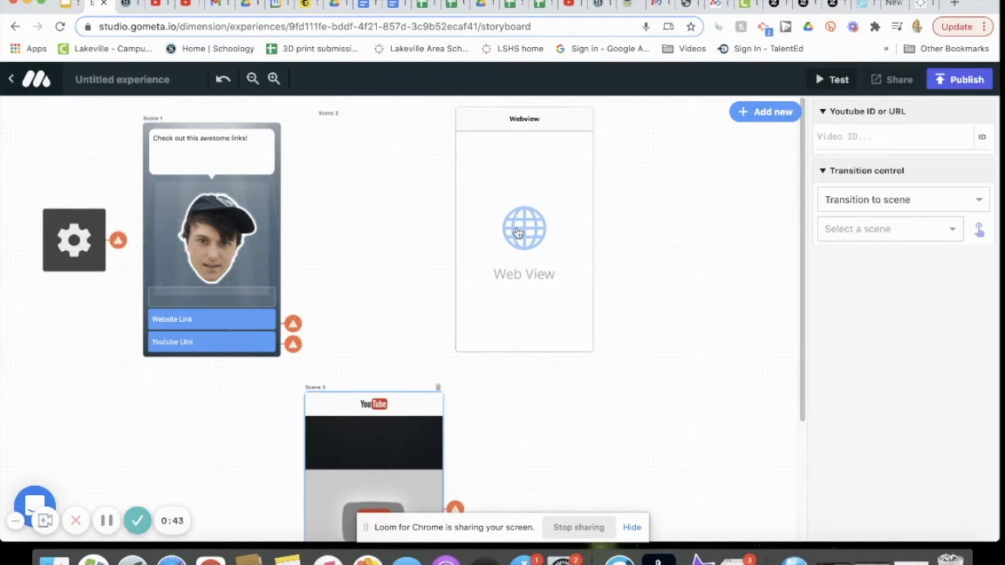
click(549, 122)
click(842, 140)
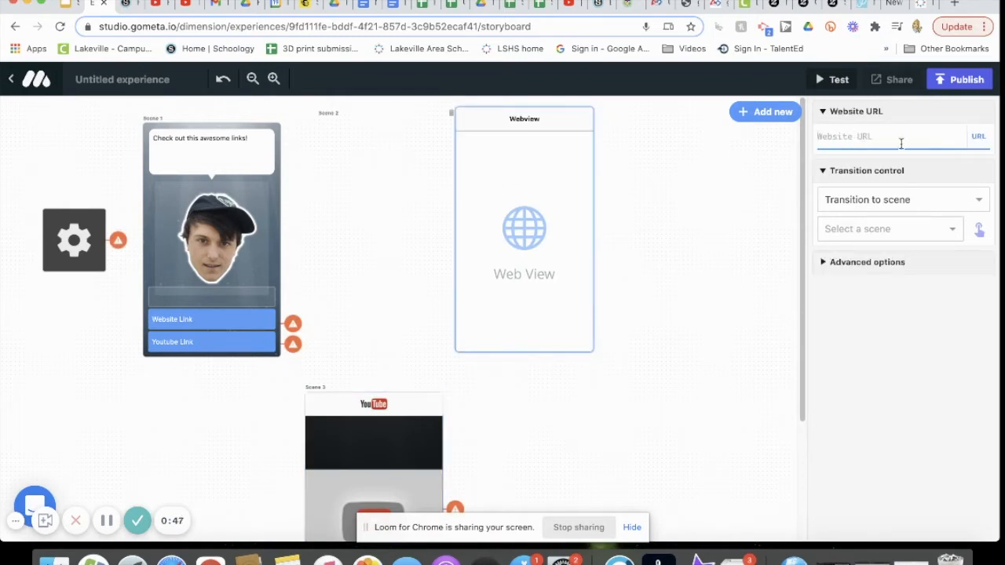
click(922, 4)
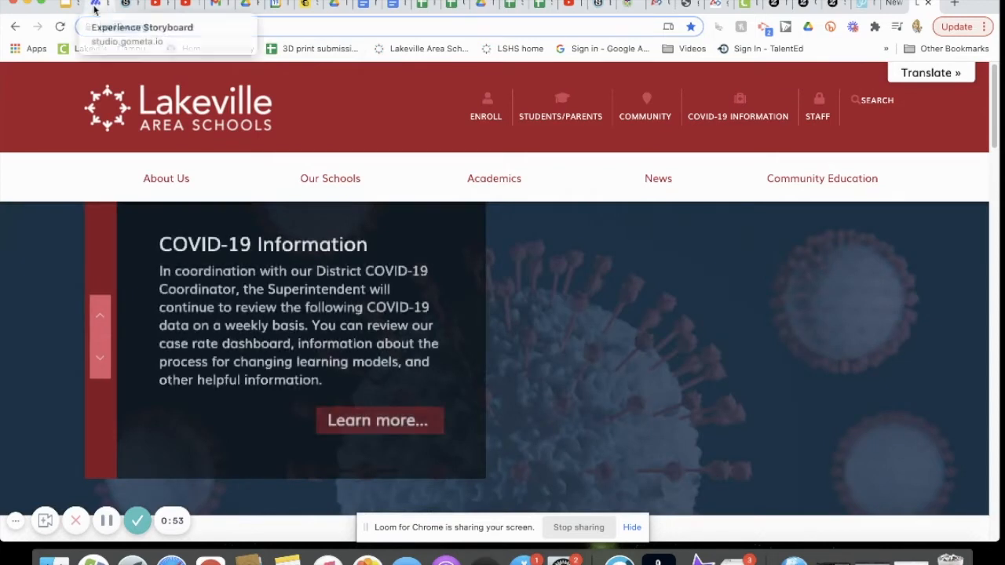
click(96, 7)
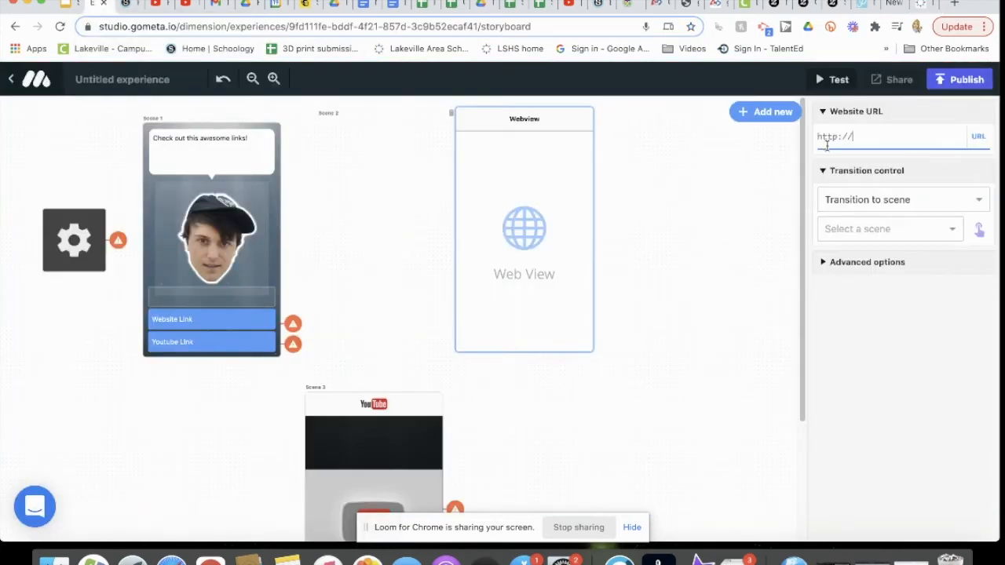
text(https://isd194.org/)
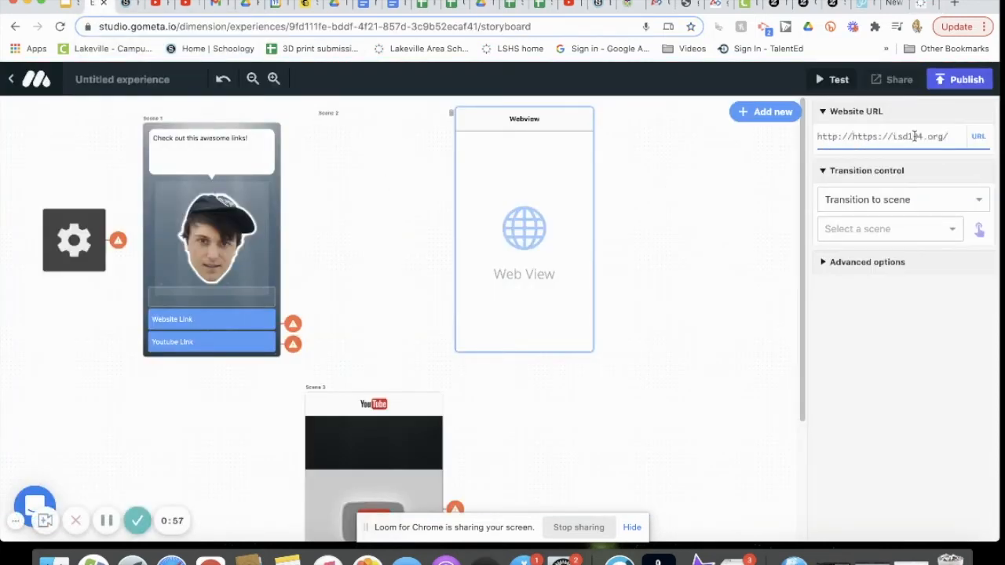
triple_click(914, 136)
text(https://isd194.org/)
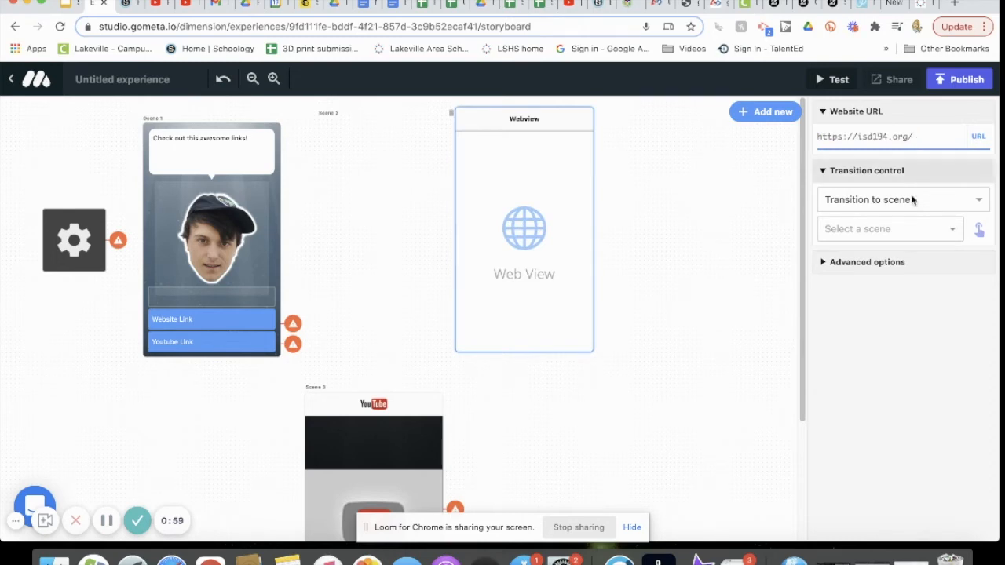
click(691, 262)
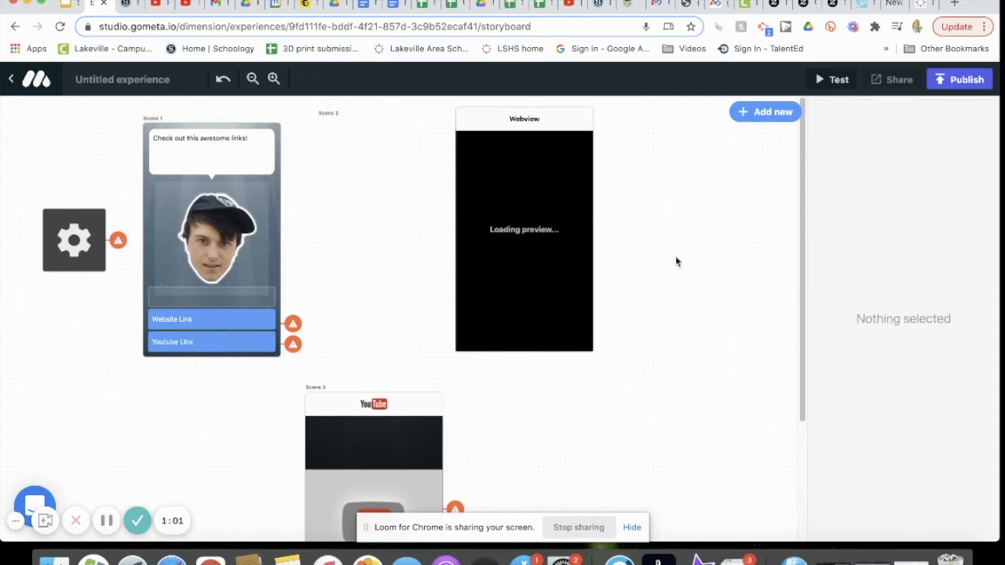
Move the Webview scene closer to Scene 1 and set its transition to Scene 1
click(570, 121)
drag(578, 120, 497, 120)
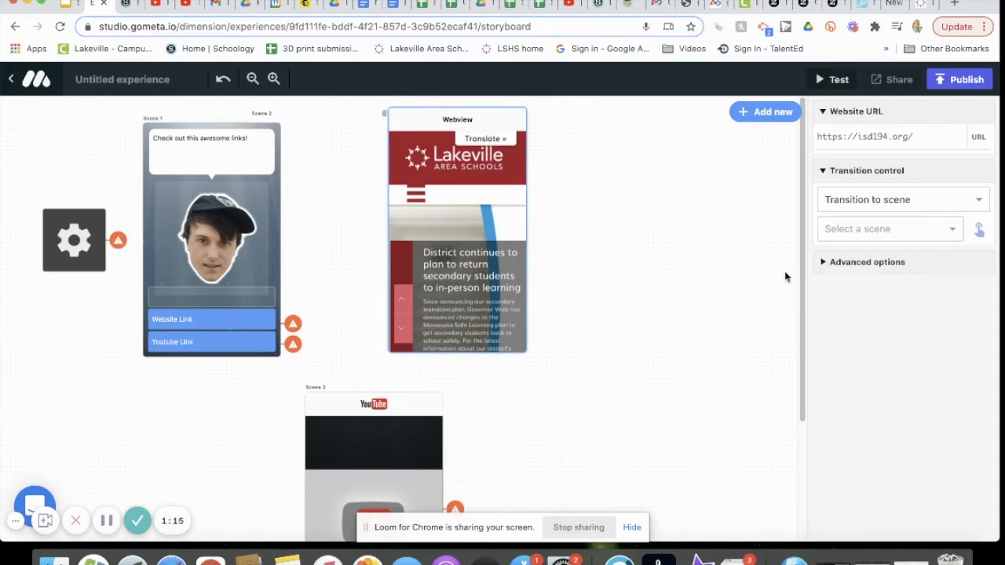
click(980, 230)
click(203, 189)
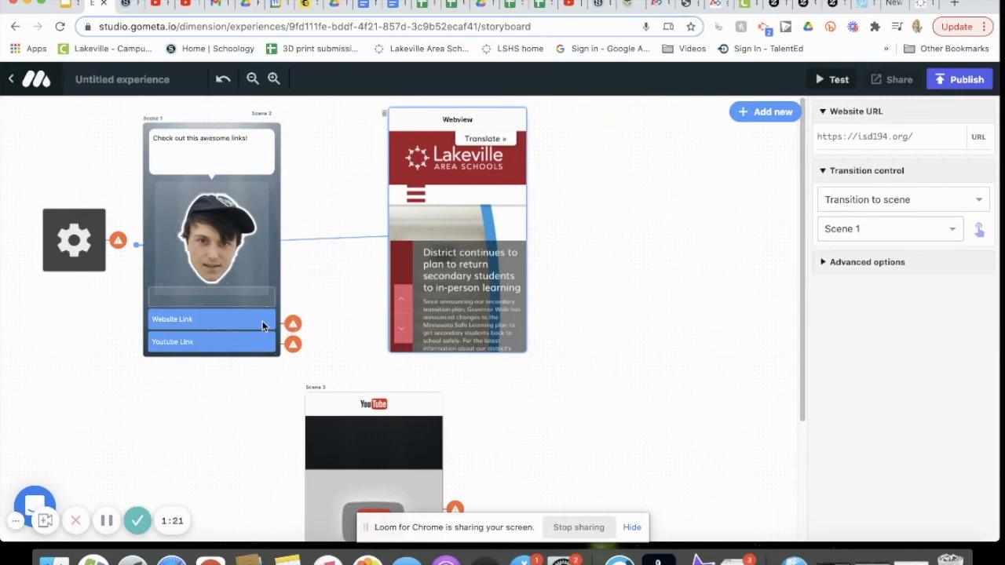
Set the Website Link response in Scene 1 to transition to Scene 2
click(228, 320)
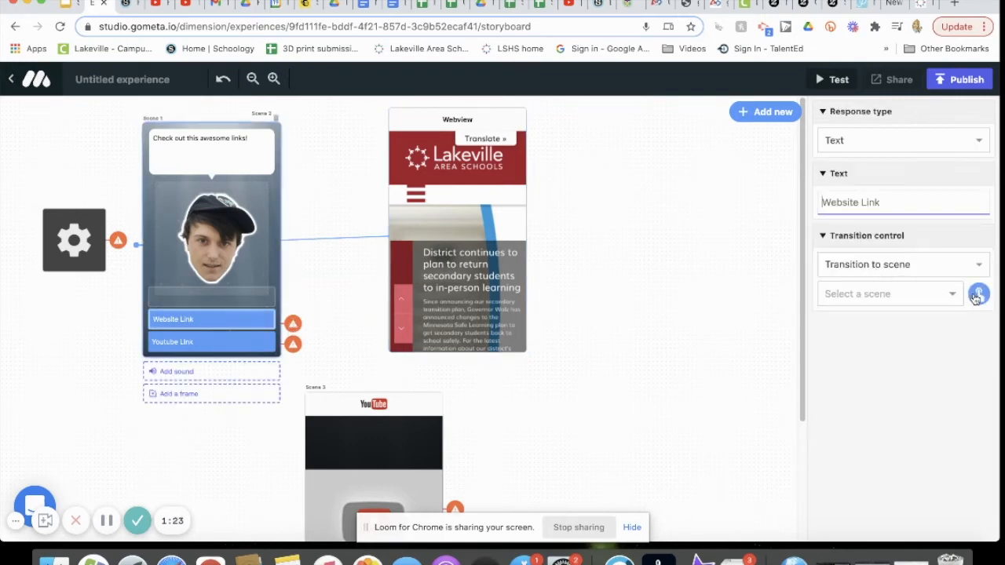
click(440, 230)
Switch to YouTube and copy the share link of the video "The Future of Augmented Reality - AR in Healthcare"
scroll(330, 209, down, 1)
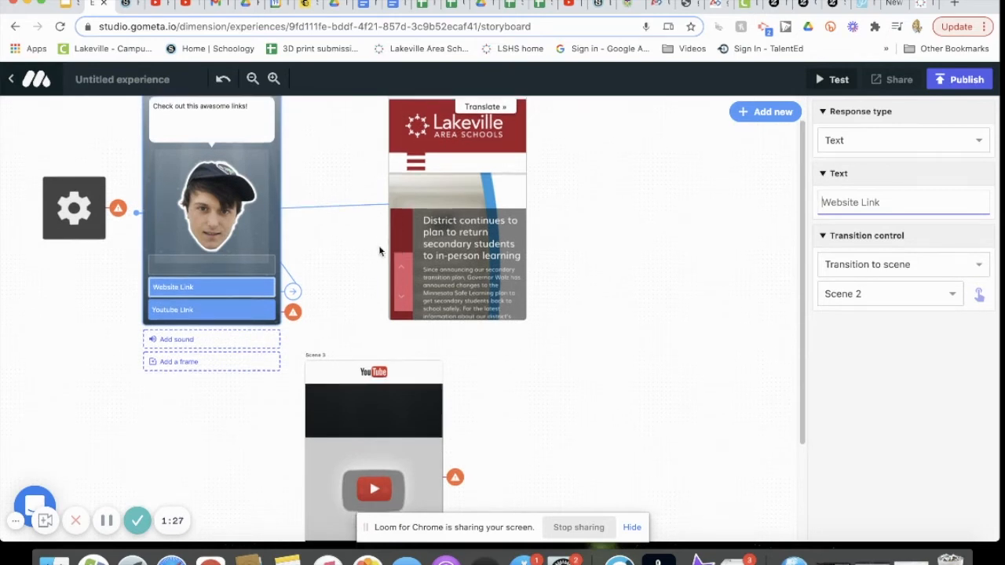
scroll(392, 314, down, 3)
click(388, 368)
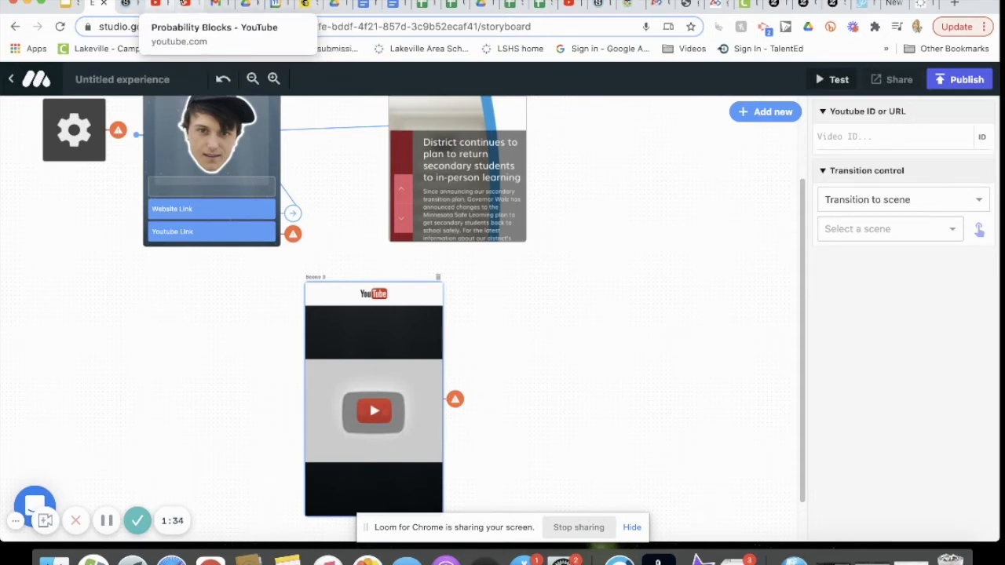
click(185, 2)
scroll(382, 235, down, 3)
scroll(381, 235, down, 1)
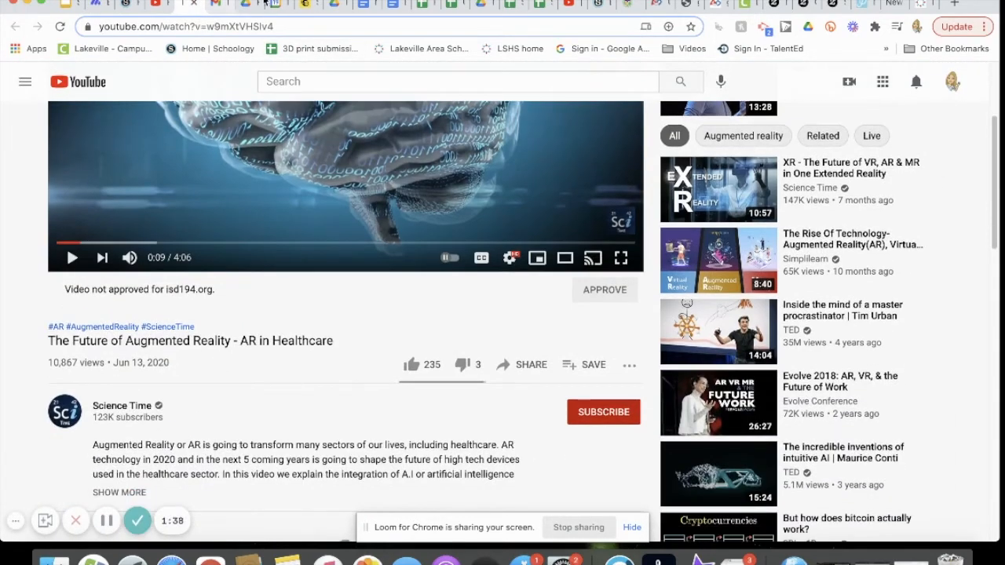
click(270, 26)
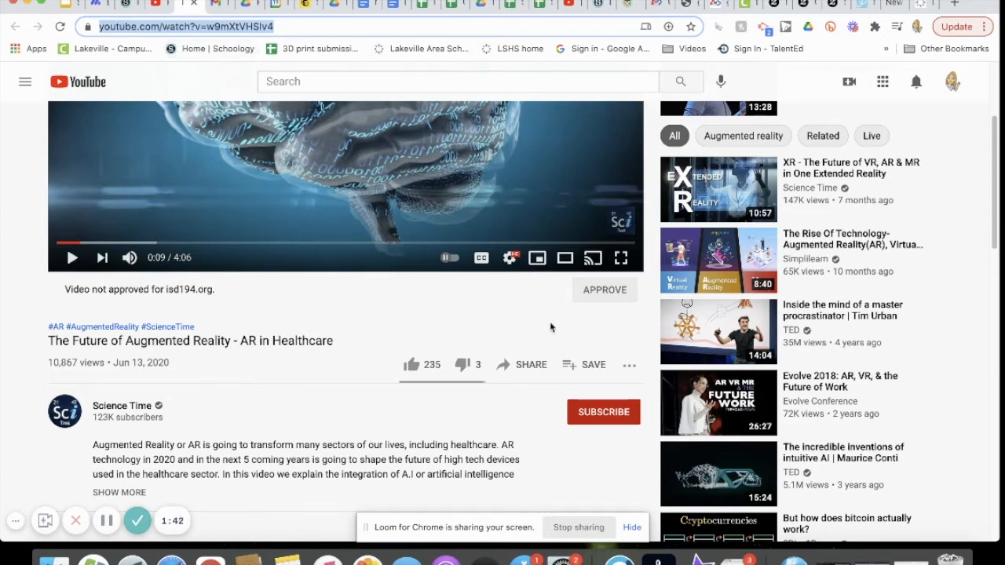
click(532, 374)
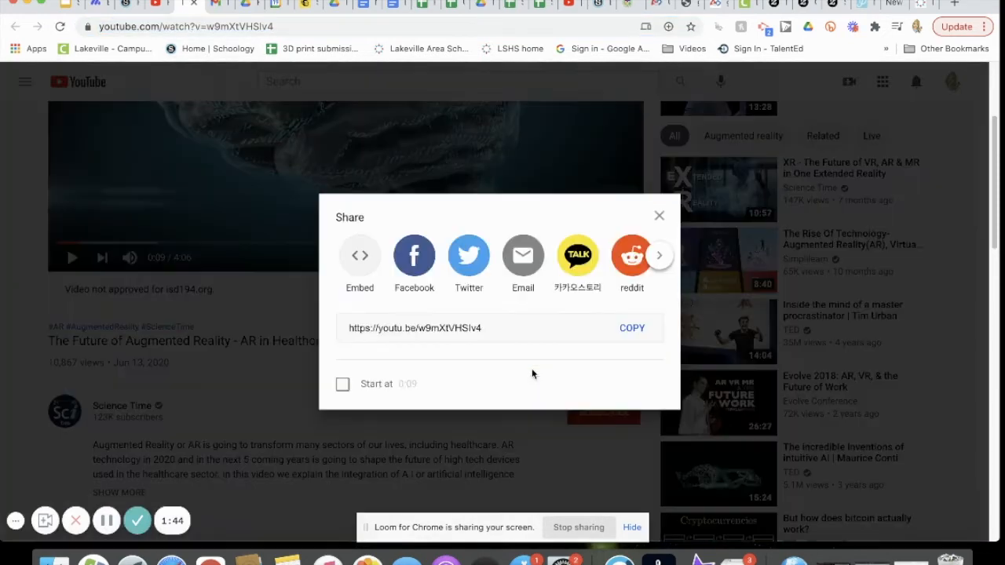
click(506, 327)
key(super+c)
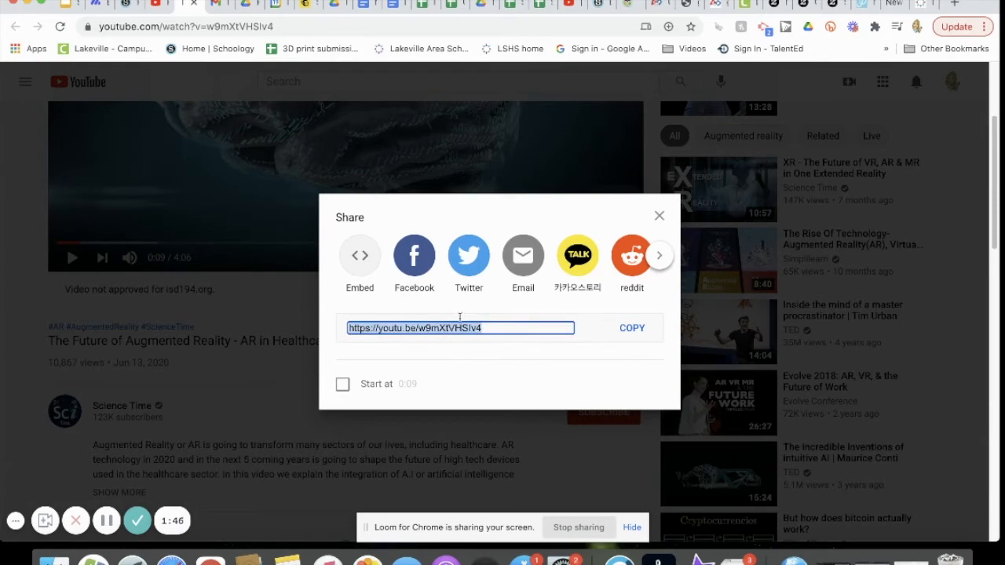
click(659, 218)
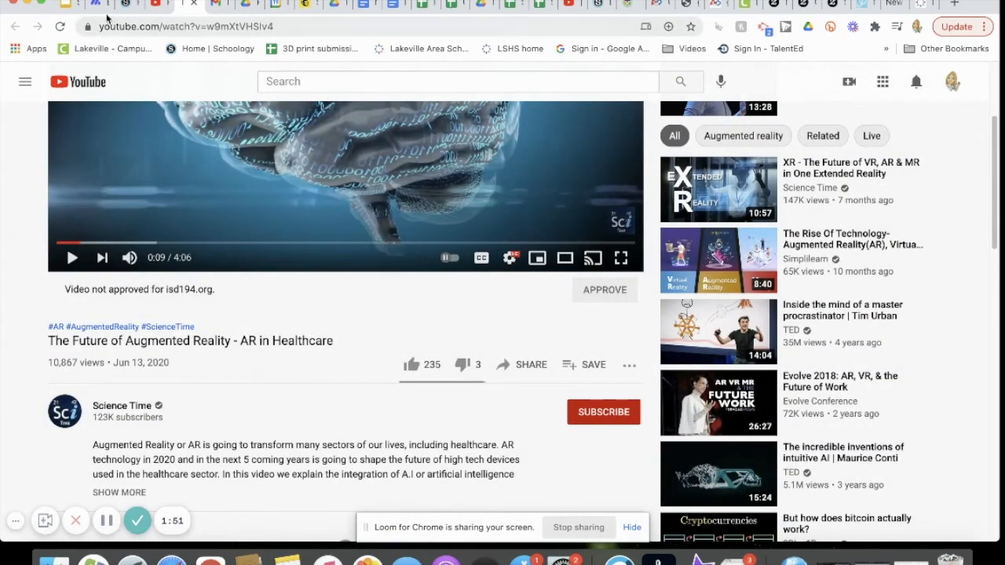
click(100, 7)
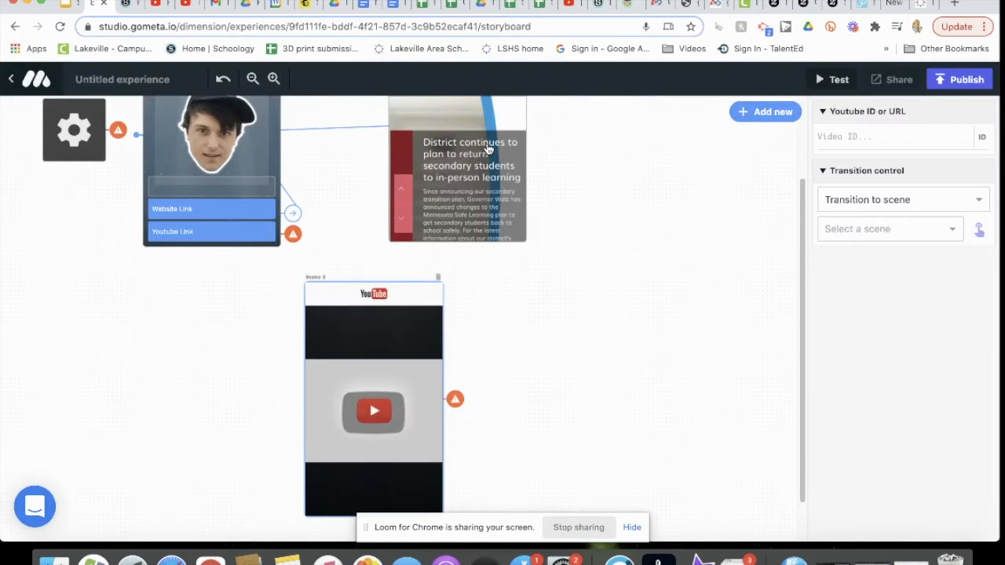
click(878, 136)
key(super+v)
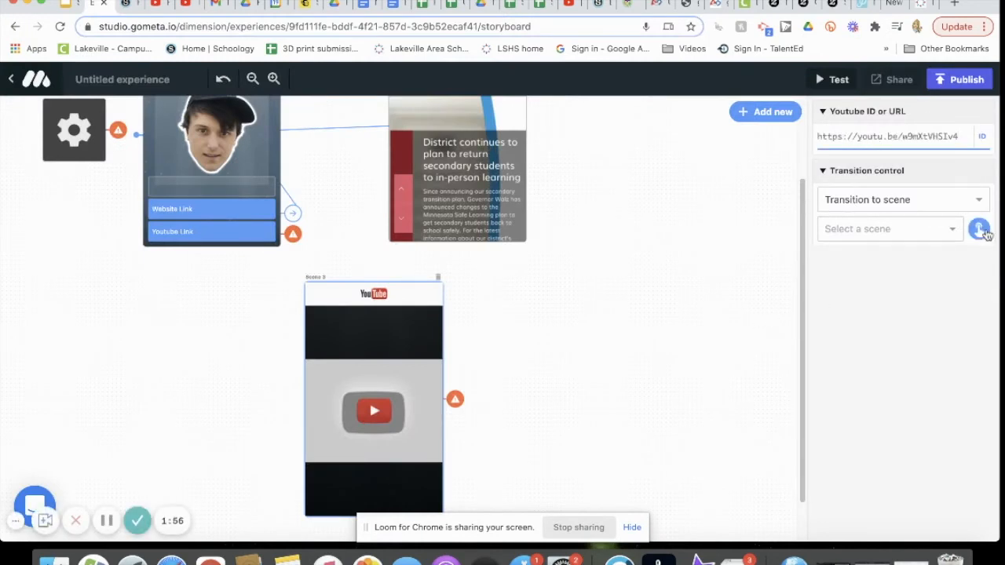
Set the Youtube scene's transition to Scene 1
click(981, 229)
click(260, 147)
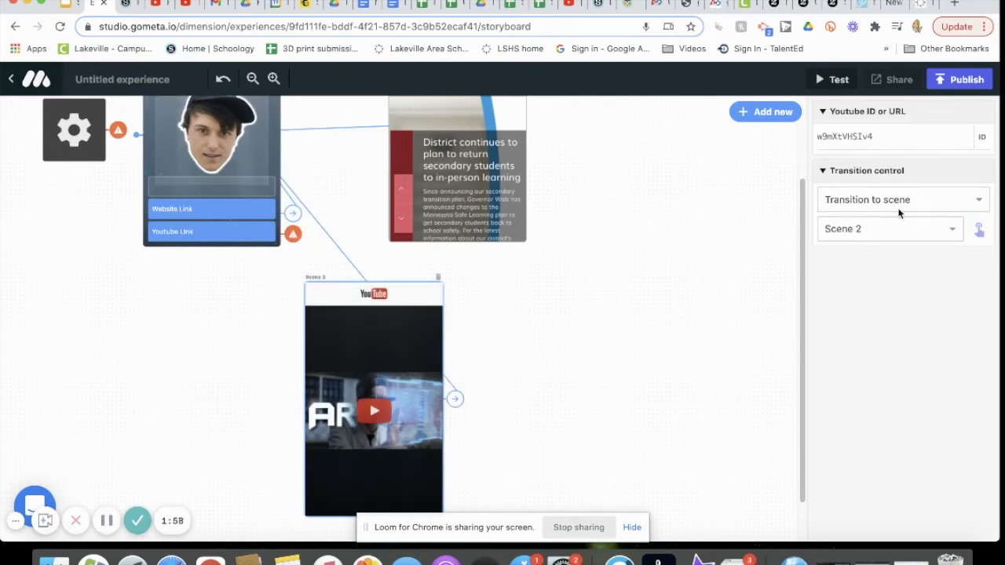
click(977, 232)
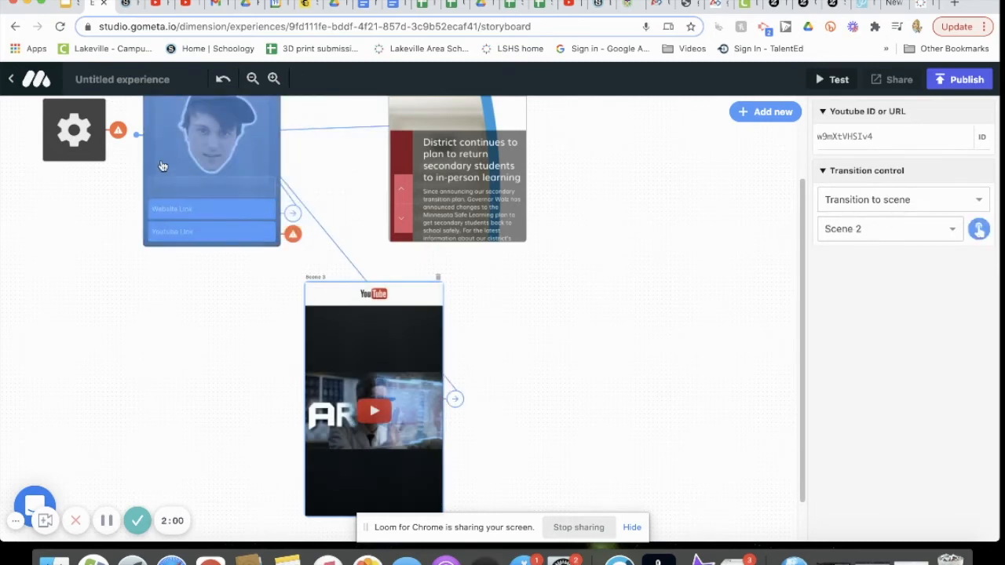
click(161, 167)
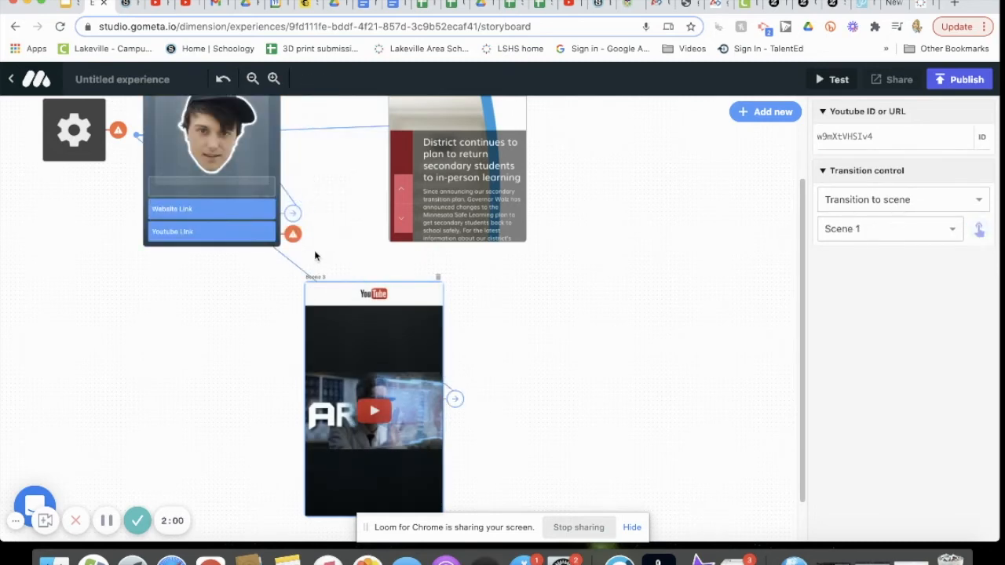
Set the Youtube Link response in Scene 1 to transition to Scene 3
click(286, 234)
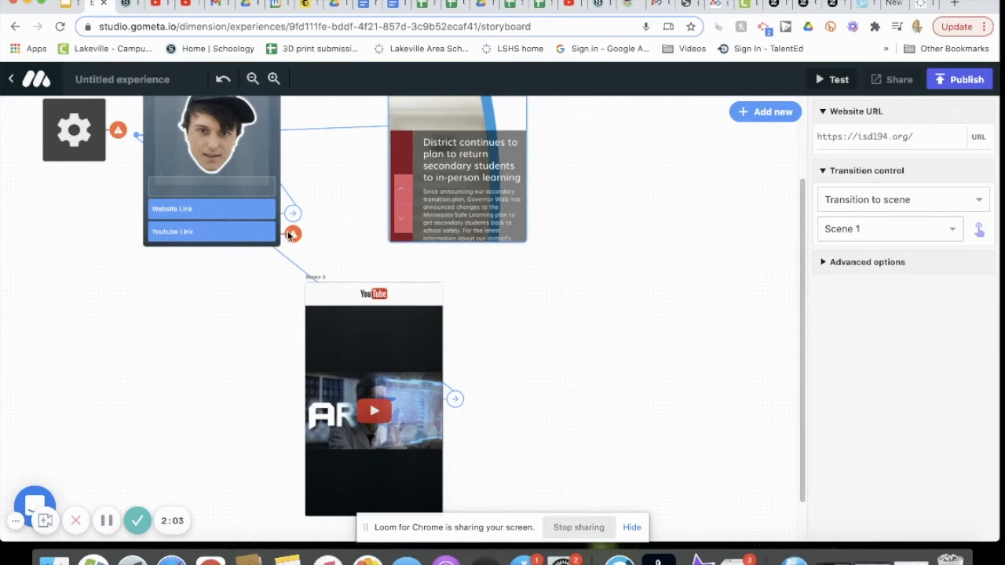
click(216, 234)
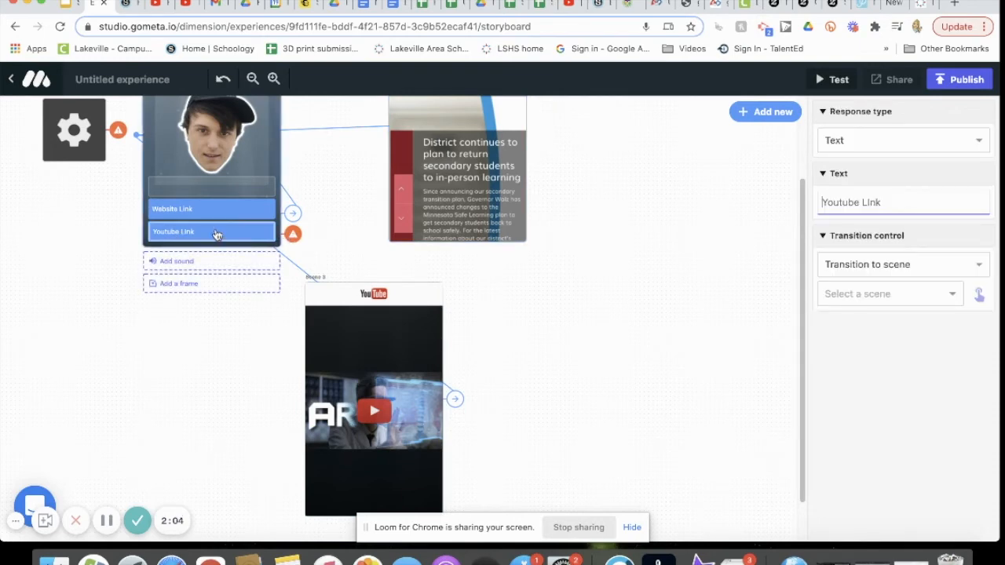
click(979, 294)
click(404, 362)
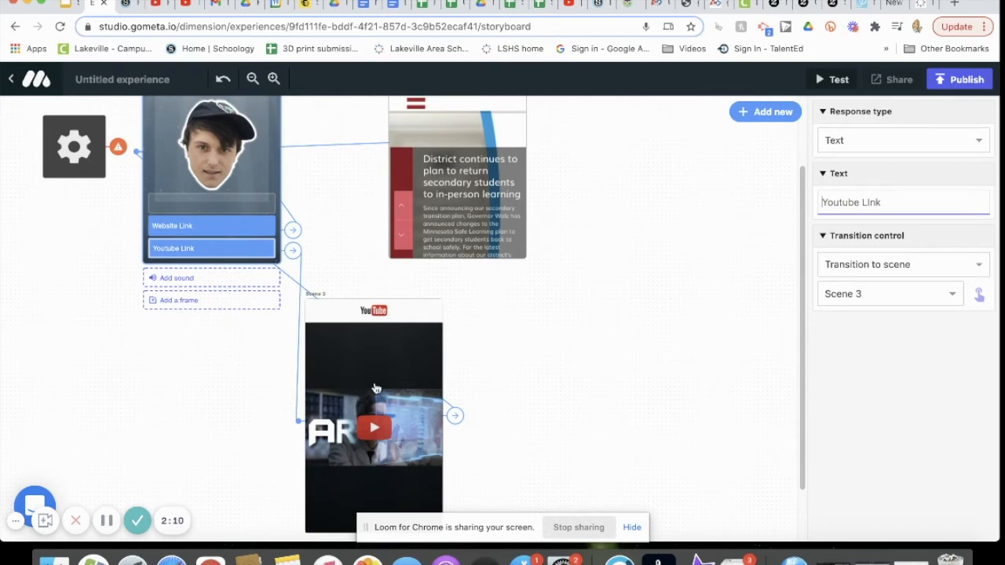
Move the Youtube scene slightly lower on the storyboard and select the school website's Webview scene
click(337, 317)
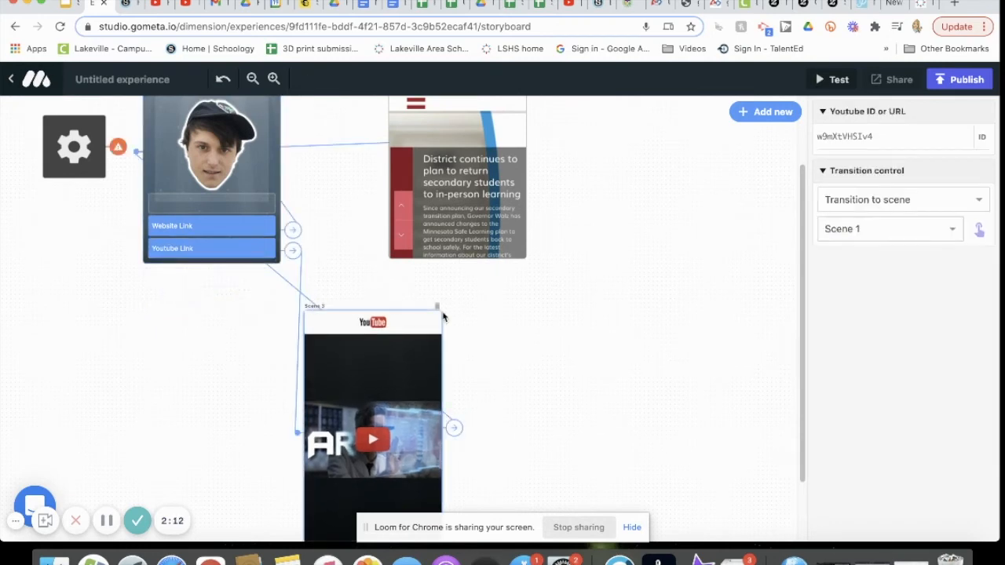
scroll(569, 326, up, 2)
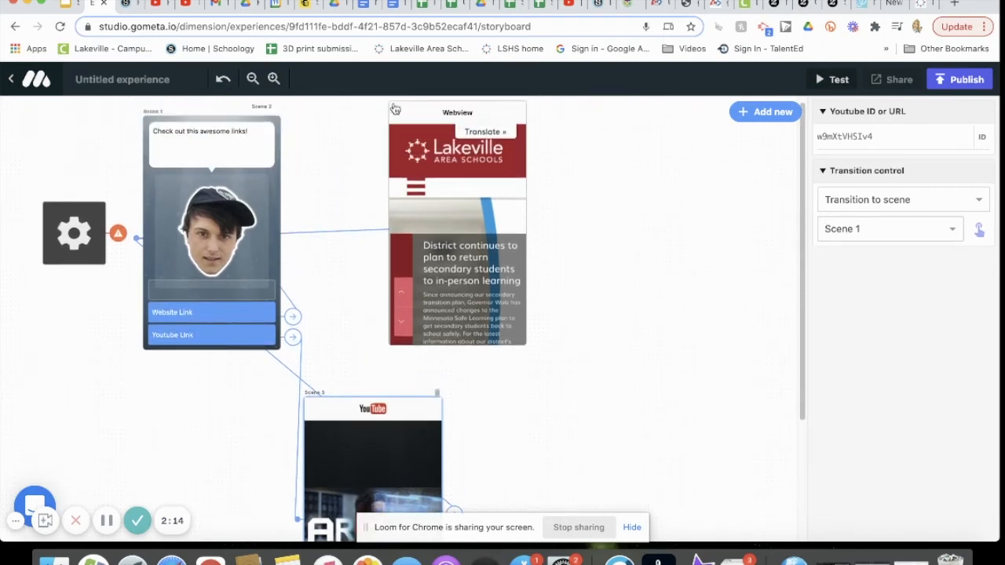
click(399, 118)
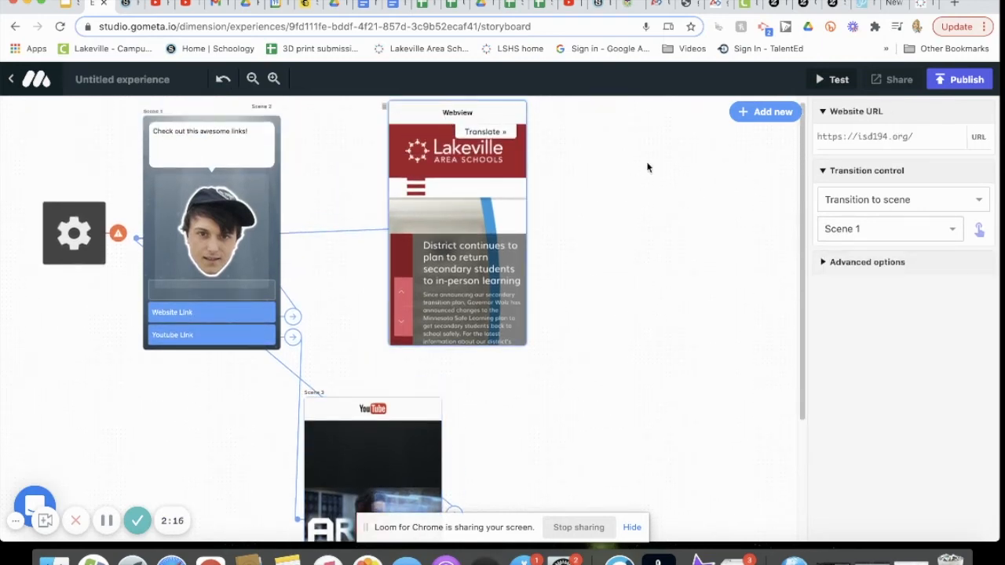
click(765, 115)
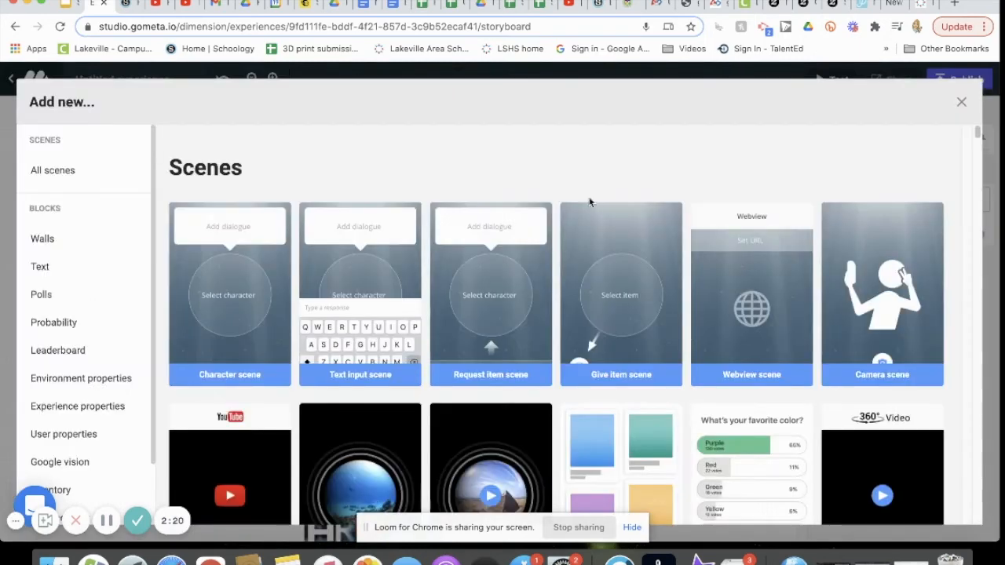
click(751, 277)
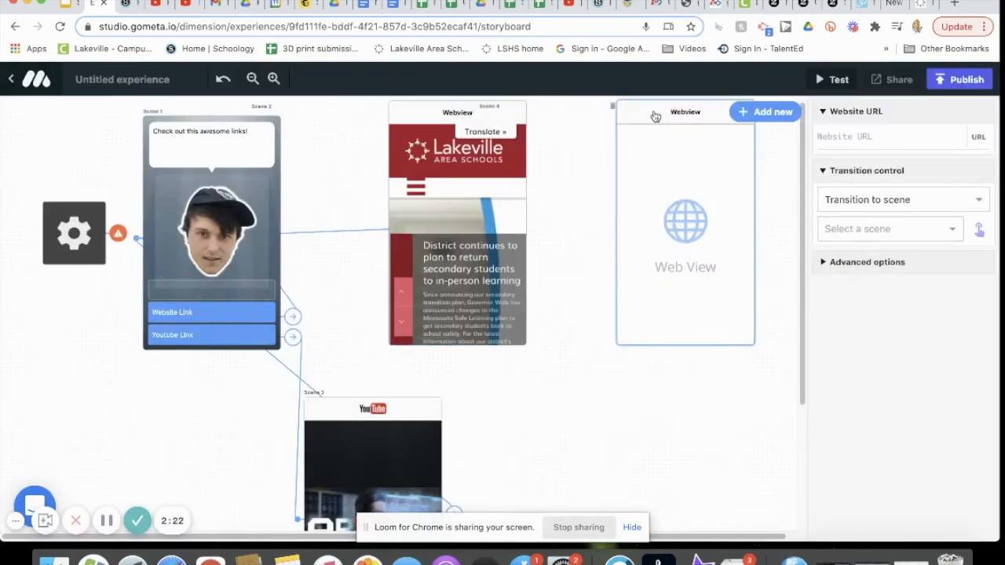
click(919, 141)
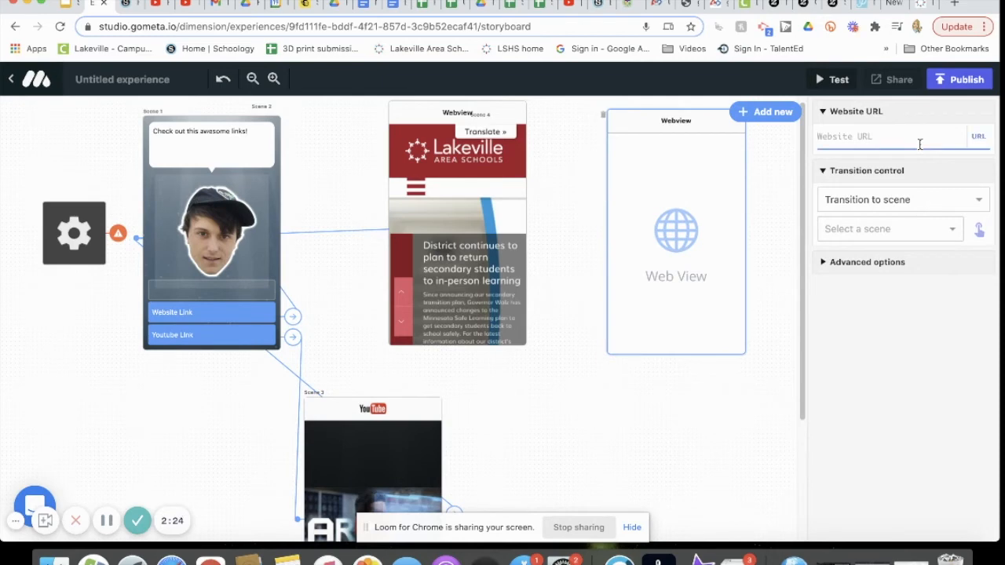
key(ctrl+v)
click(683, 461)
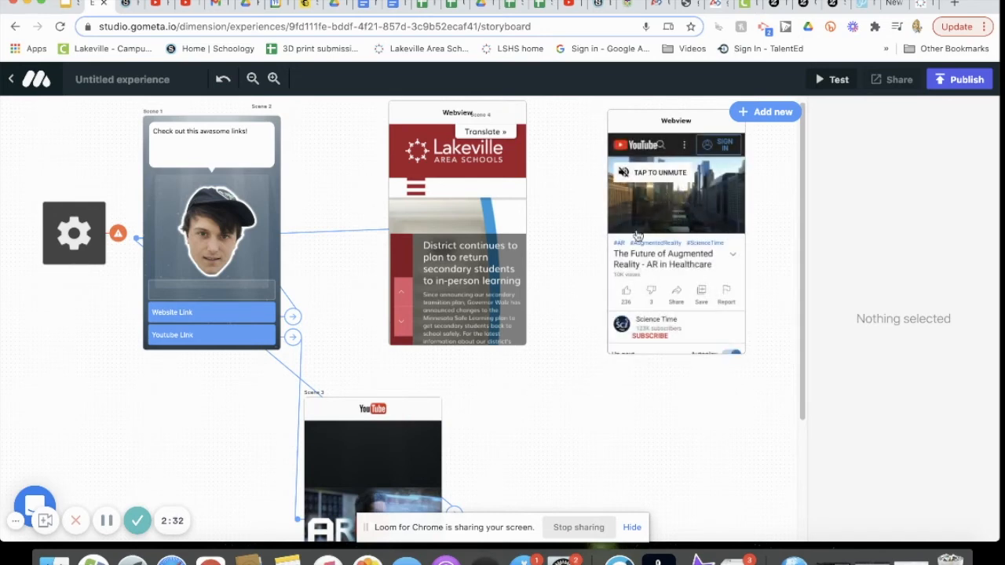
Delete the original Youtube scene from the storyboard
click(394, 432)
drag(416, 408, 441, 387)
click(440, 386)
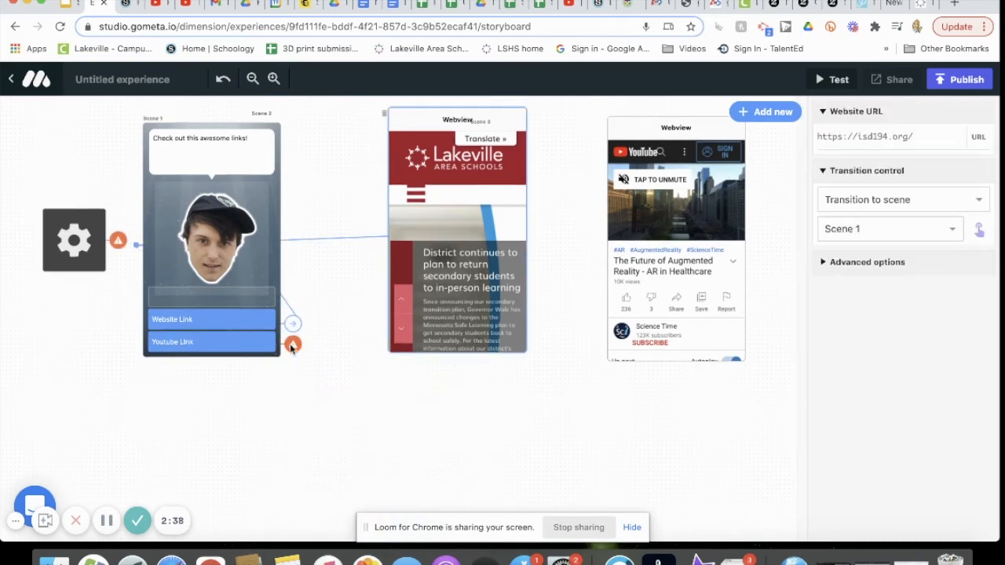
Set the Youtube Link response in Scene 1 to transition to the Webview scene showing the YouTube video
click(237, 349)
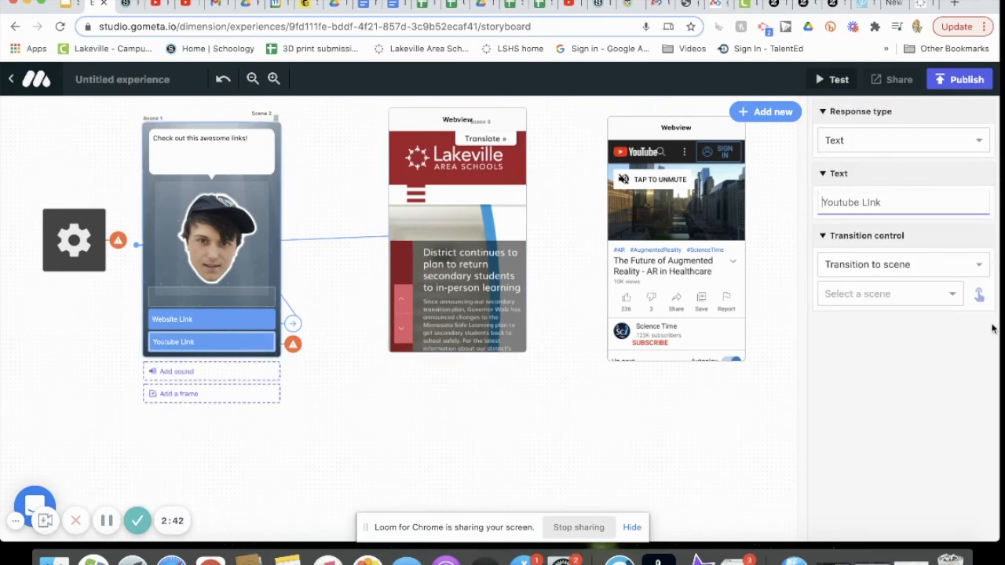
click(981, 297)
click(649, 134)
Shift the YouTube Webview scene slightly and set its transition to Scene 1
drag(639, 129, 631, 139)
click(979, 229)
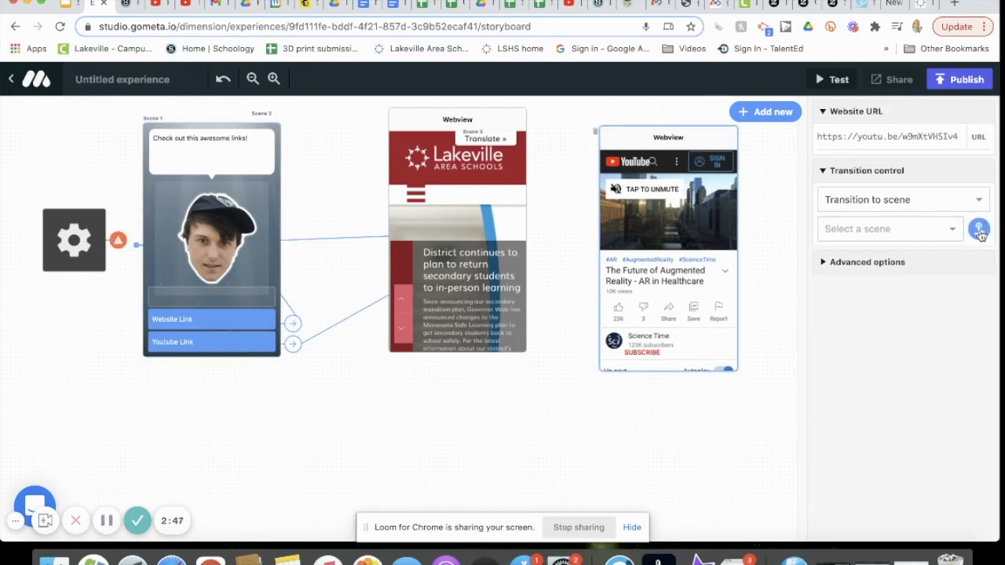
click(182, 192)
Add an "End Experience" text response to Scene 1 and set its transition control to End experience
click(204, 306)
text(End Experience)
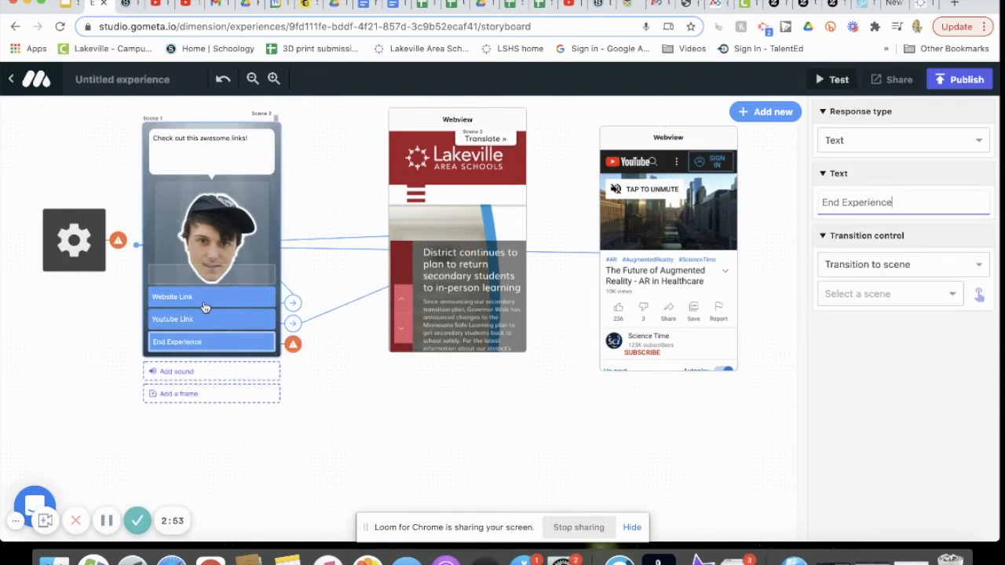
click(976, 265)
click(871, 360)
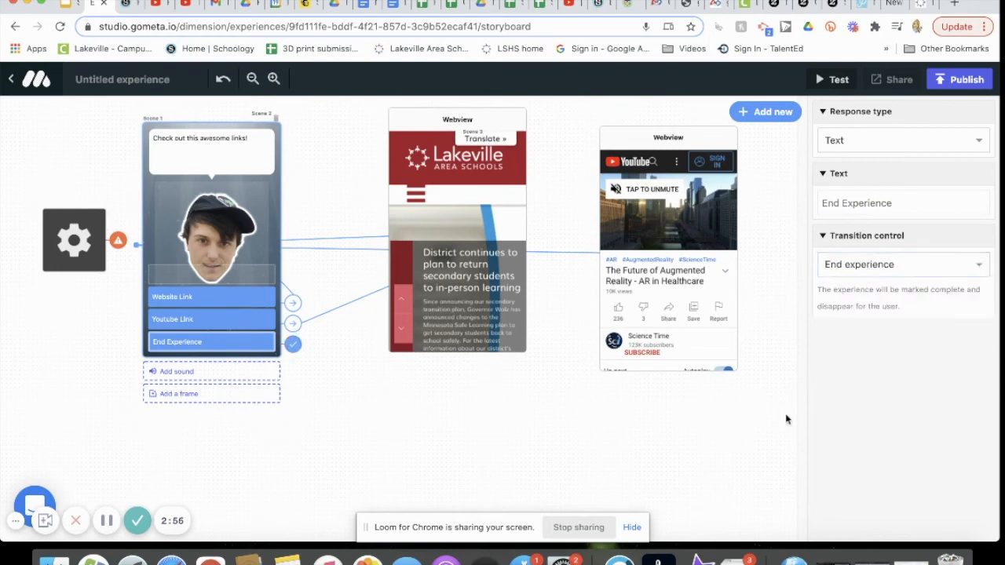
Move the YouTube Webview scene directly below the school website's Webview scene
click(704, 425)
drag(634, 130, 424, 390)
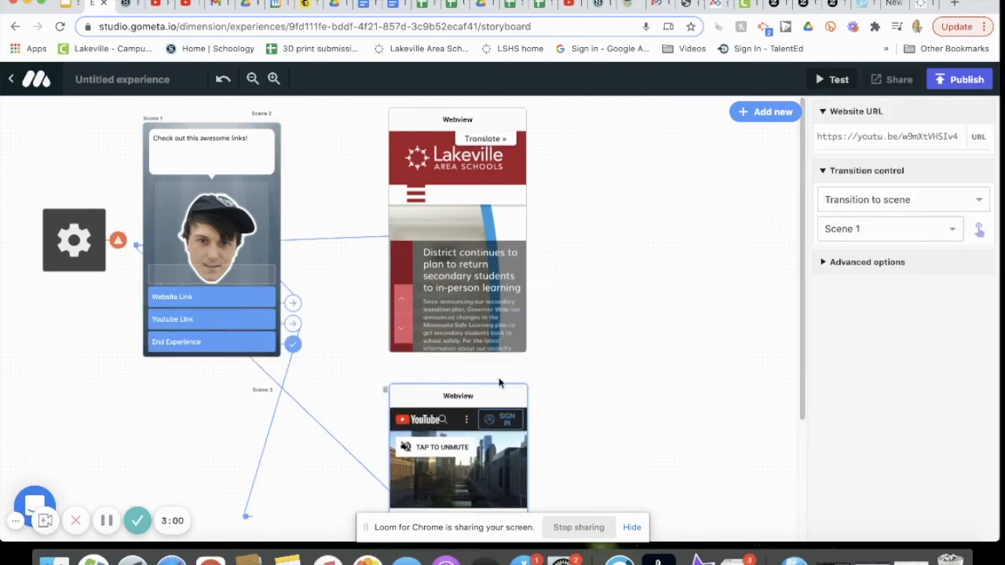
scroll(500, 381, down, 1)
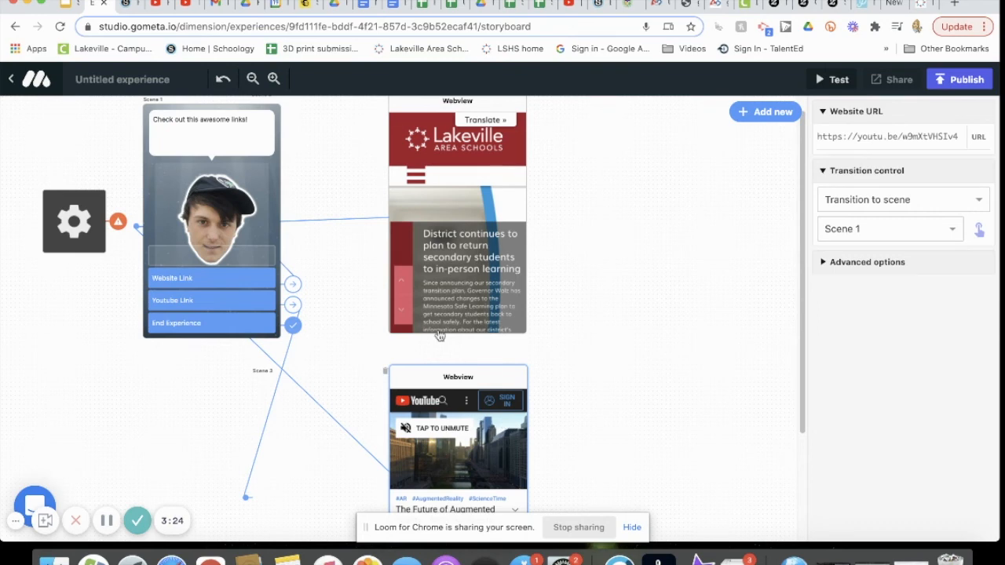
Look over the Probability Blocks tutorial page on YouTube, then return to the Metaverse storyboard
click(161, 4)
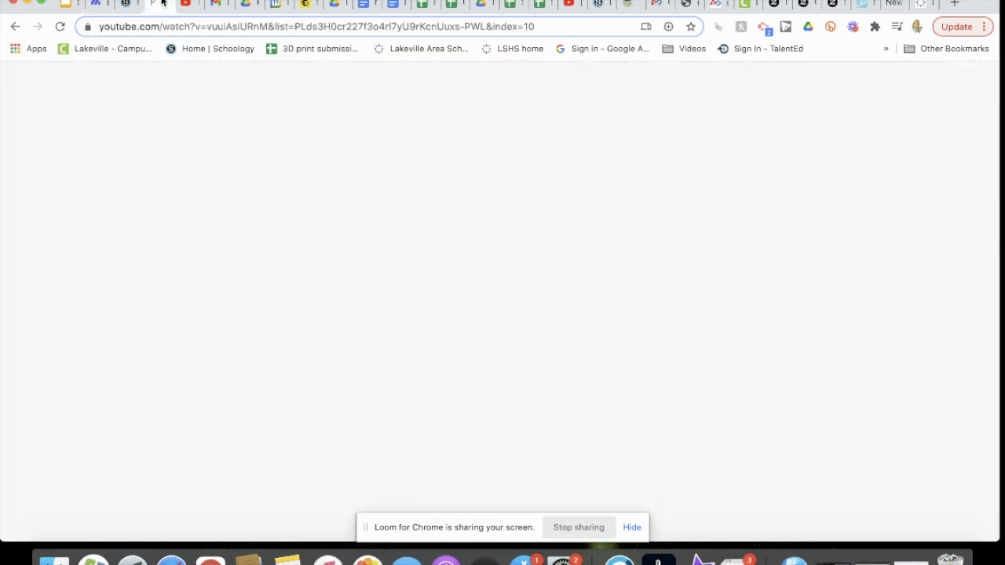
click(211, 25)
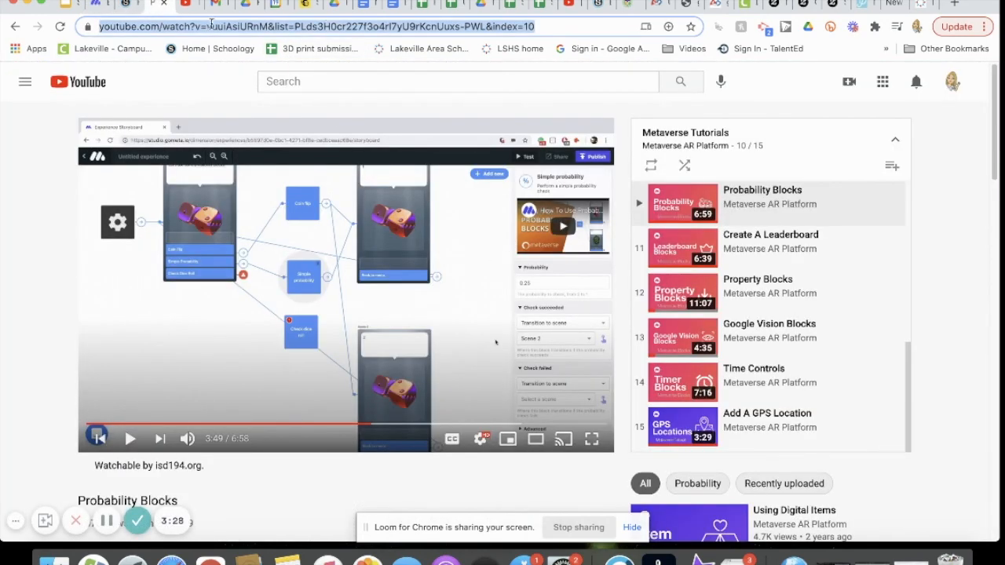
scroll(514, 395, down, 3)
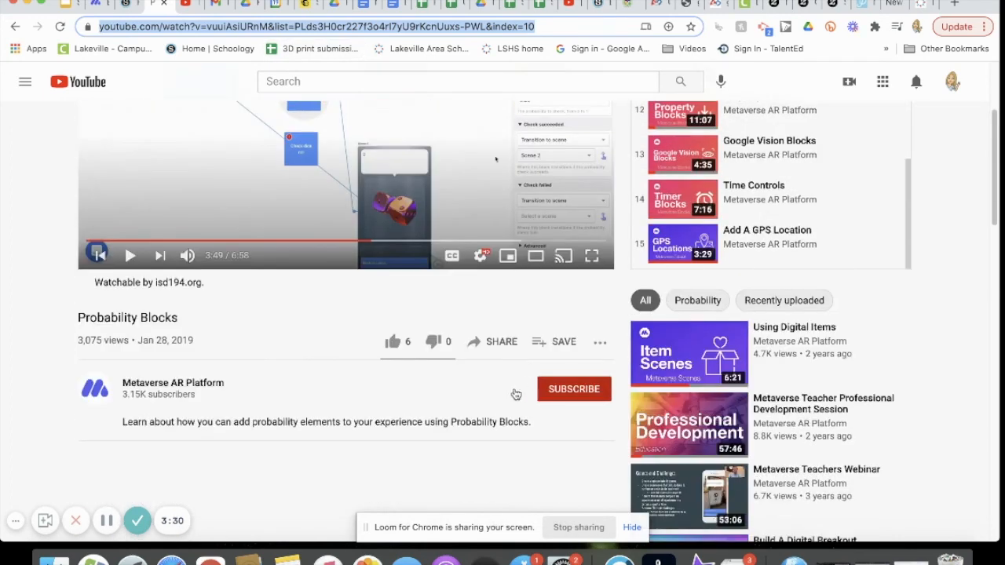
click(93, 14)
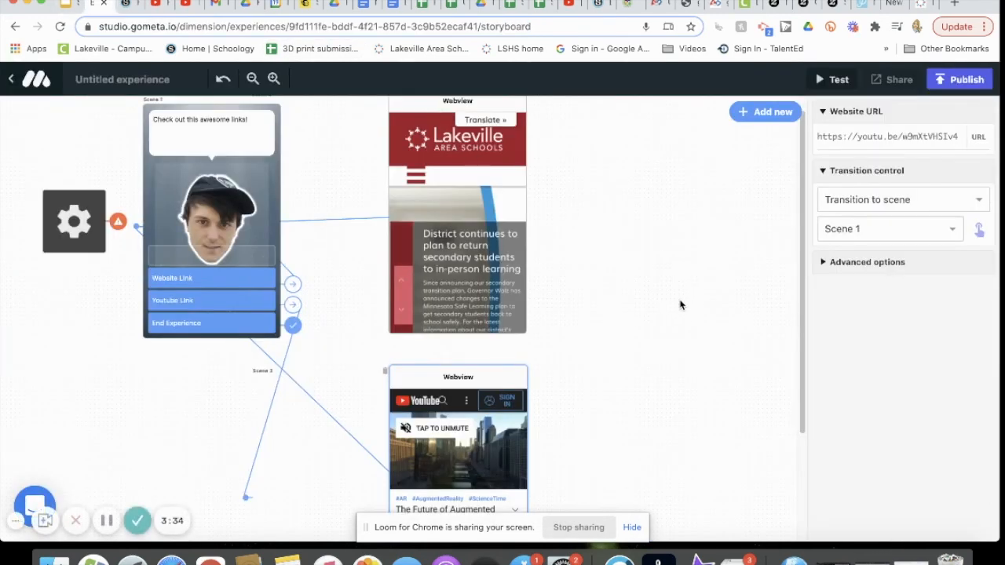
Zoom the storyboard out two levels to view all scenes together and clear the selection
scroll(630, 261, up, 1)
scroll(630, 262, up, 1)
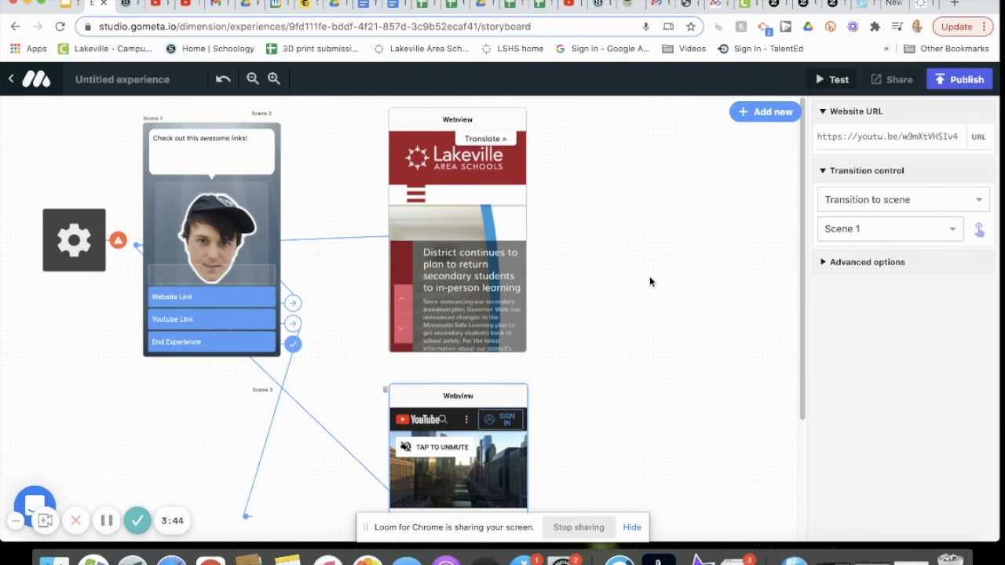
scroll(645, 276, down, 2)
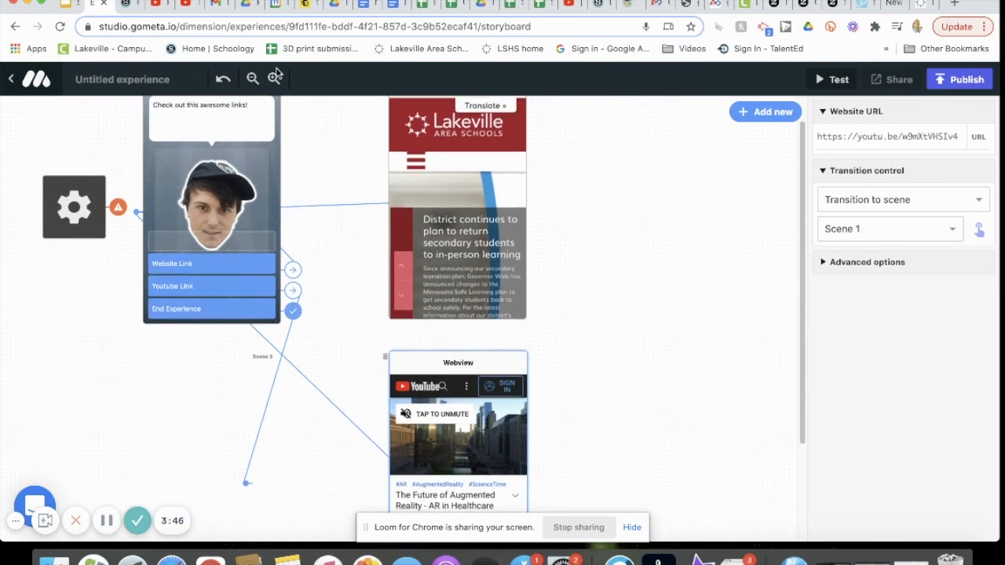
click(252, 79)
click(252, 79)
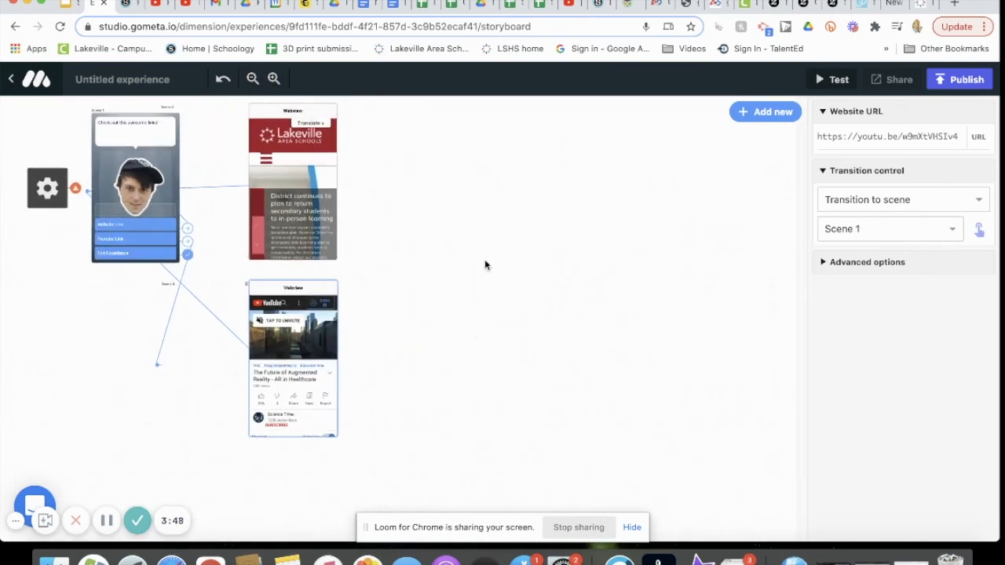
click(521, 304)
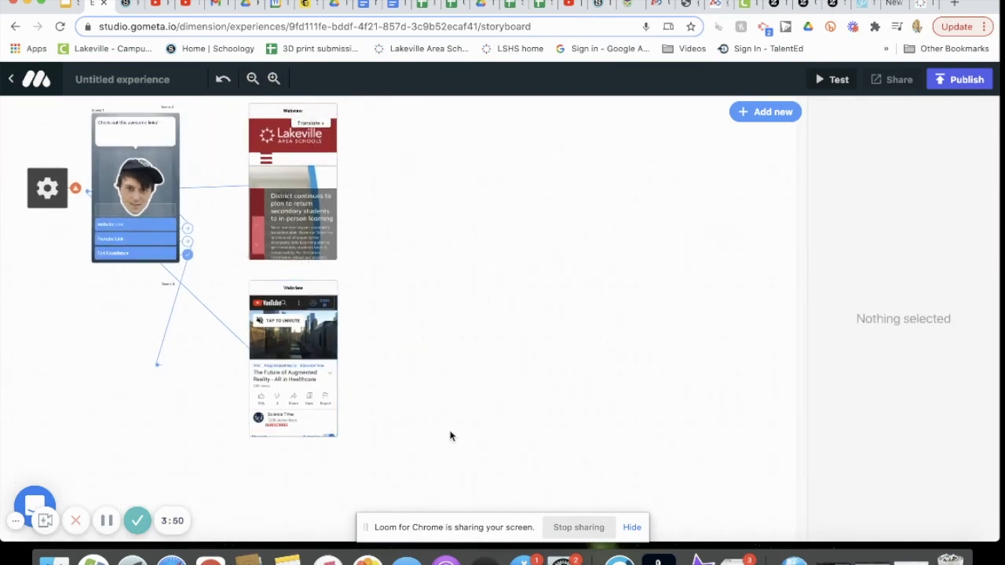